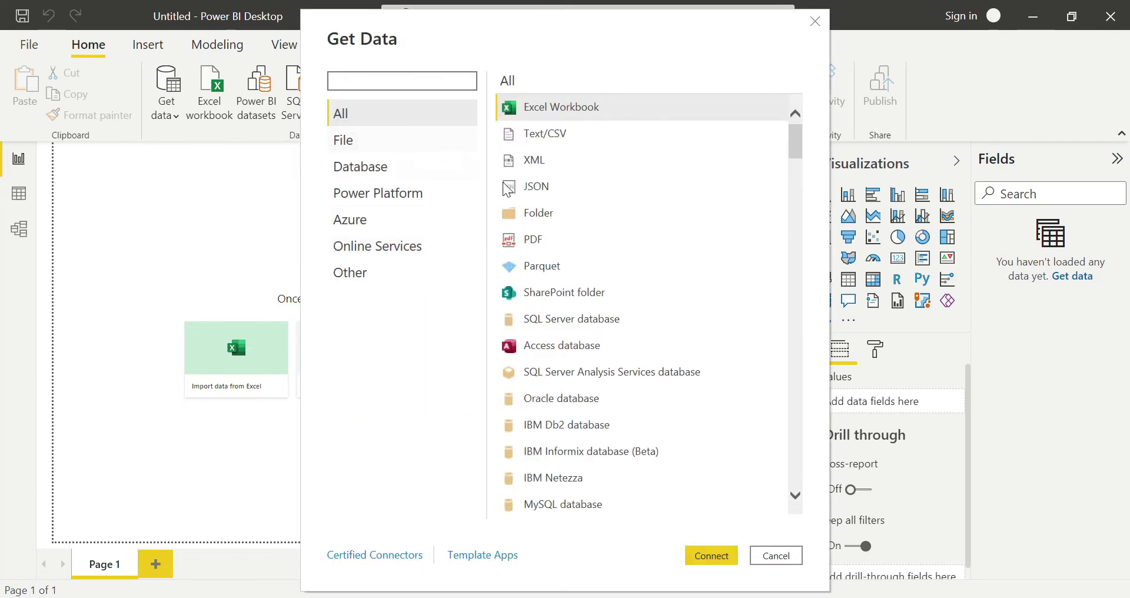
Step: Open the SQL Server database connection form in Import mode from the canvas tile
left_click(369, 174)
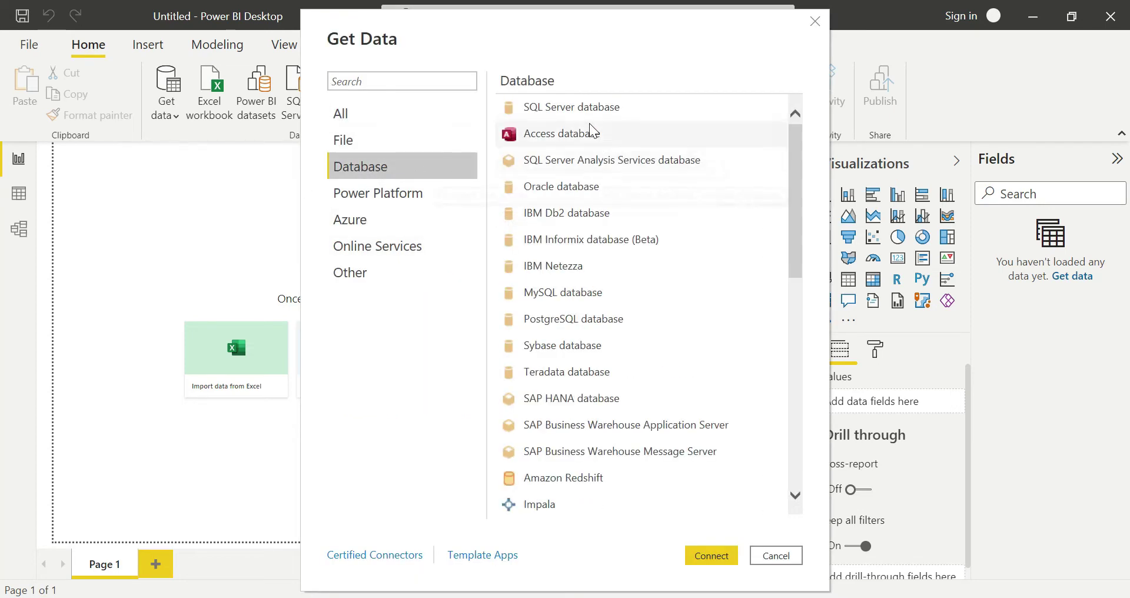
left_click(776, 556)
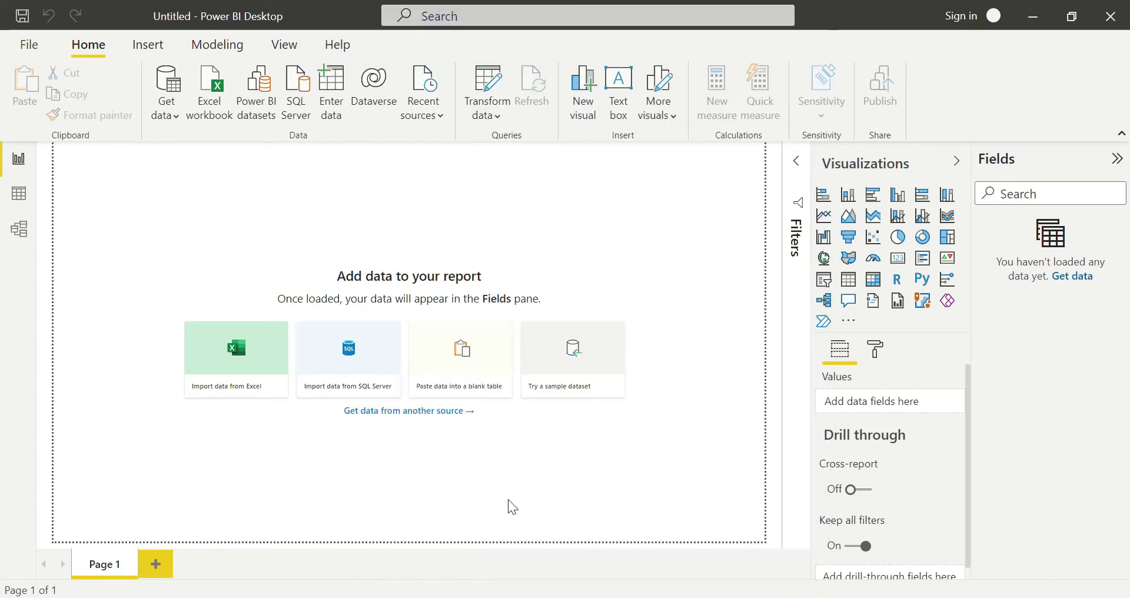
left_click(349, 360)
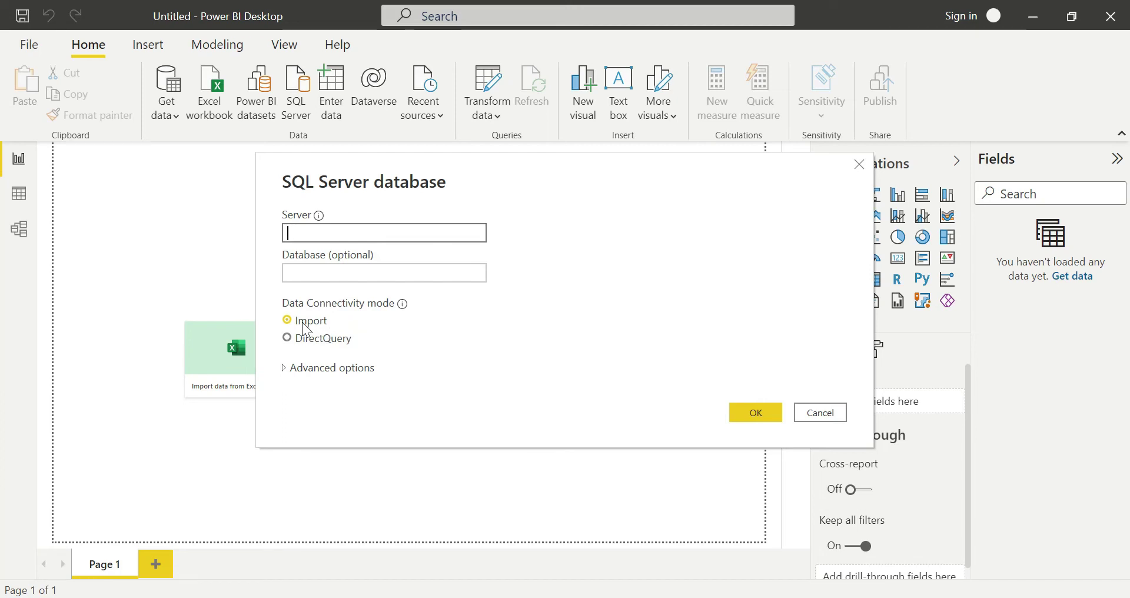
left_click(329, 273)
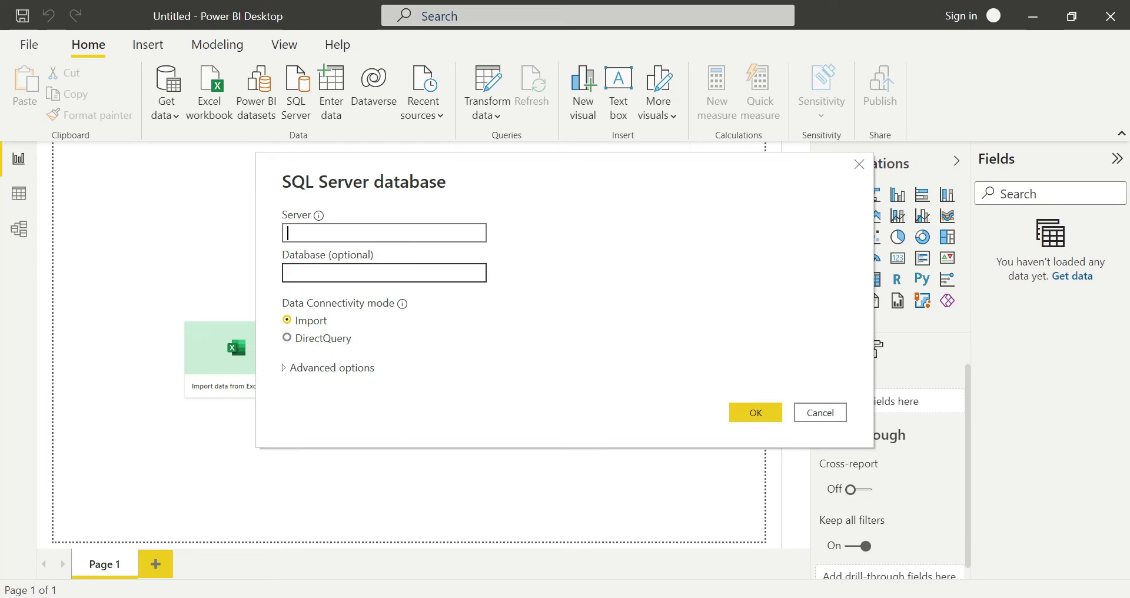
Step: Connect to server '.' after reviewing Advanced options, opening the Navigator with 20 databases
type(".")
left_click(542, 290)
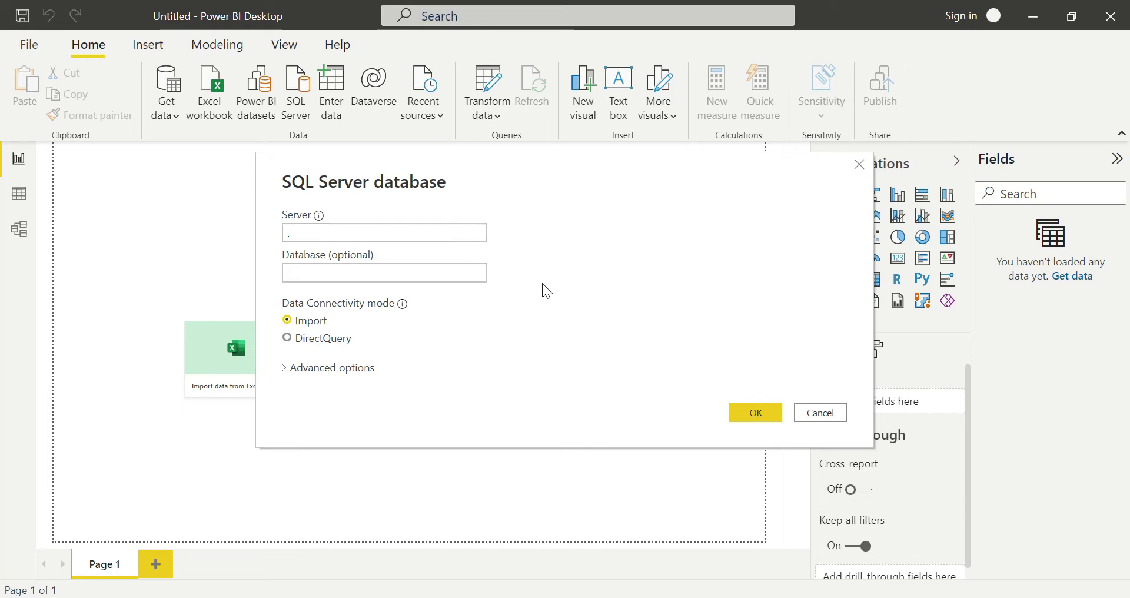
left_click(284, 369)
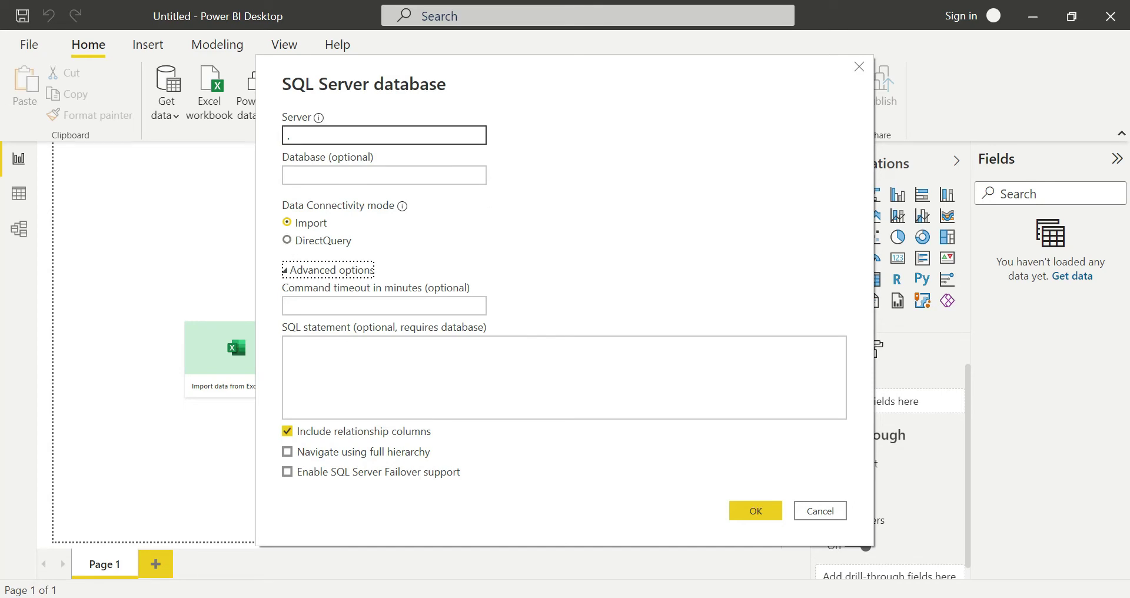
left_click(759, 511)
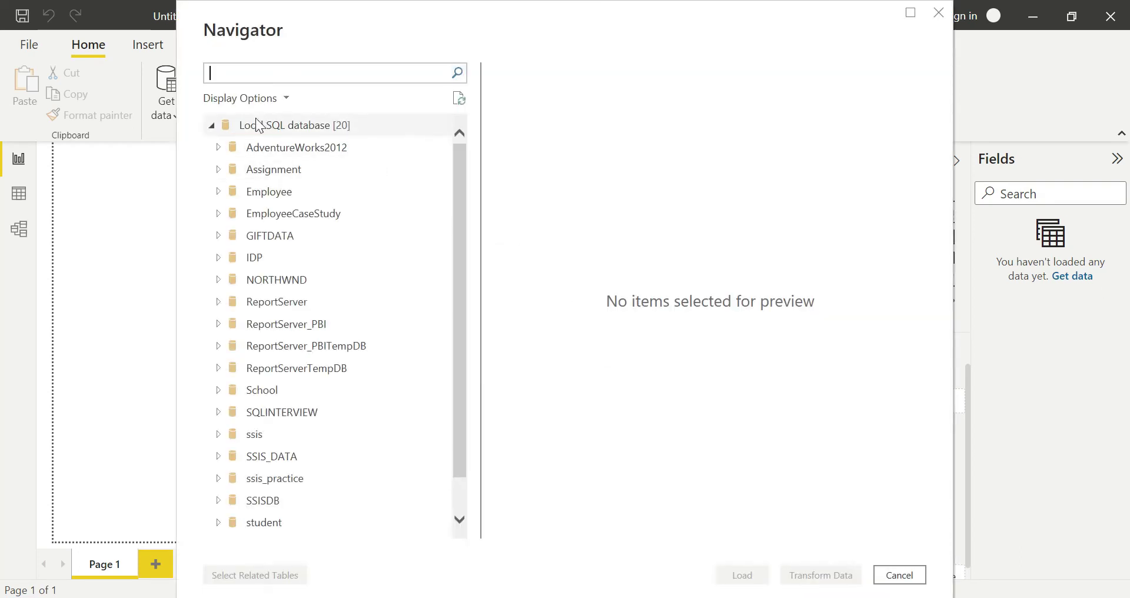
Step: Tick bookinfo and duplicaterecords under the Employee database and load them
left_click(210, 127)
left_click(210, 127)
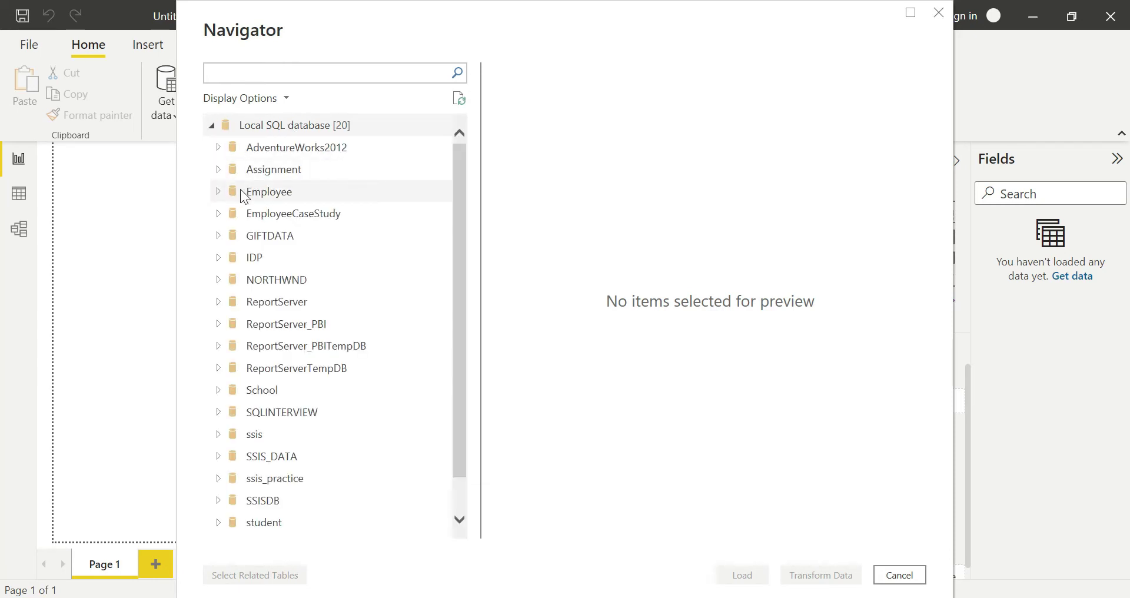
left_click(221, 190)
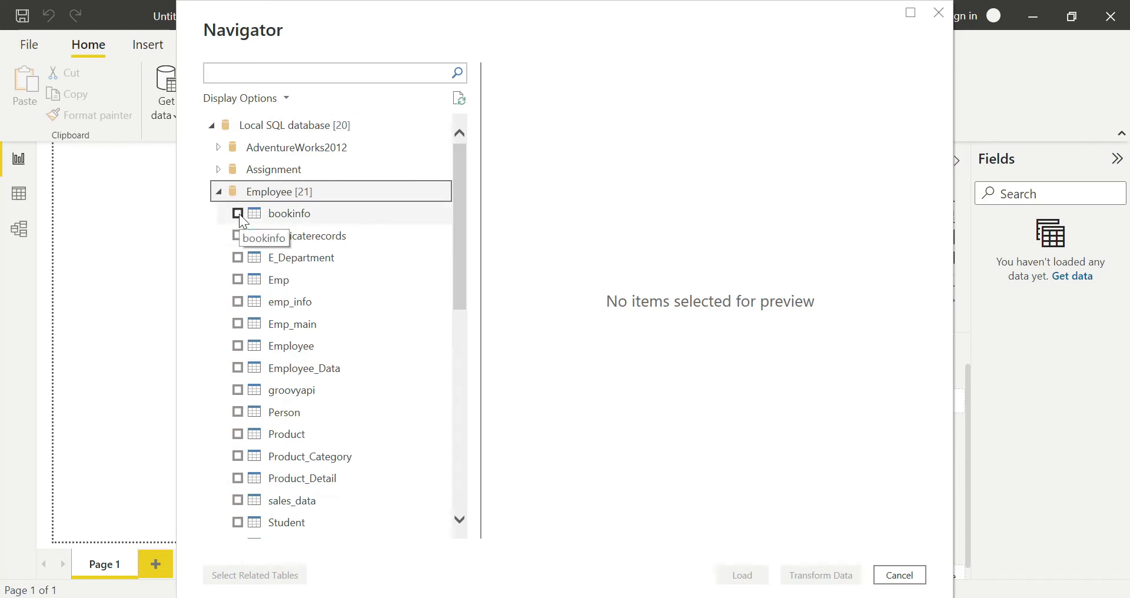
left_click(238, 213)
left_click(238, 235)
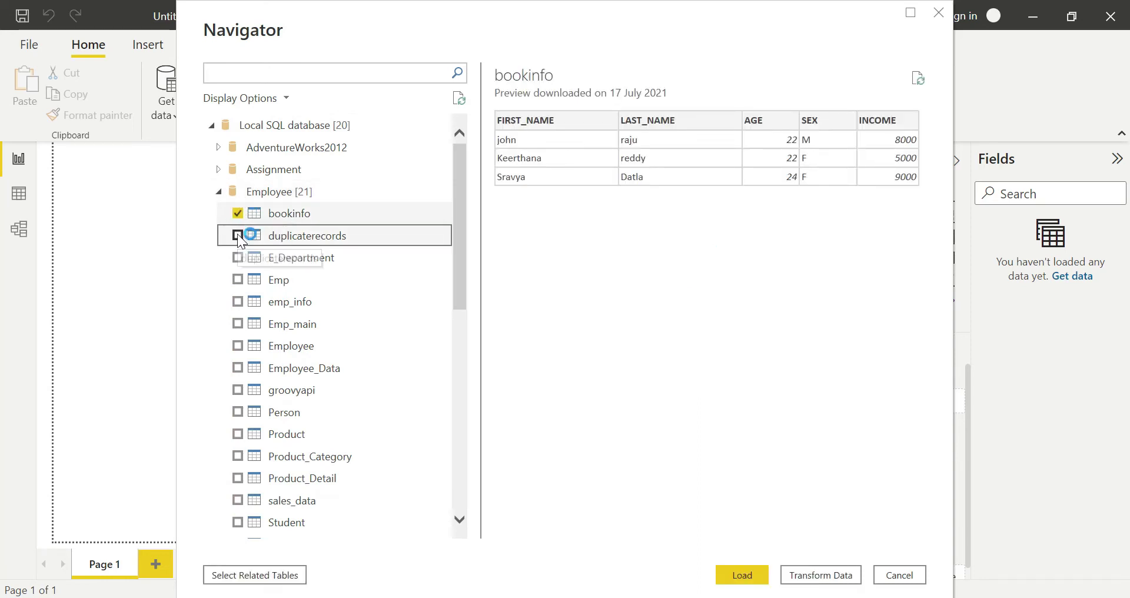
left_click(231, 263)
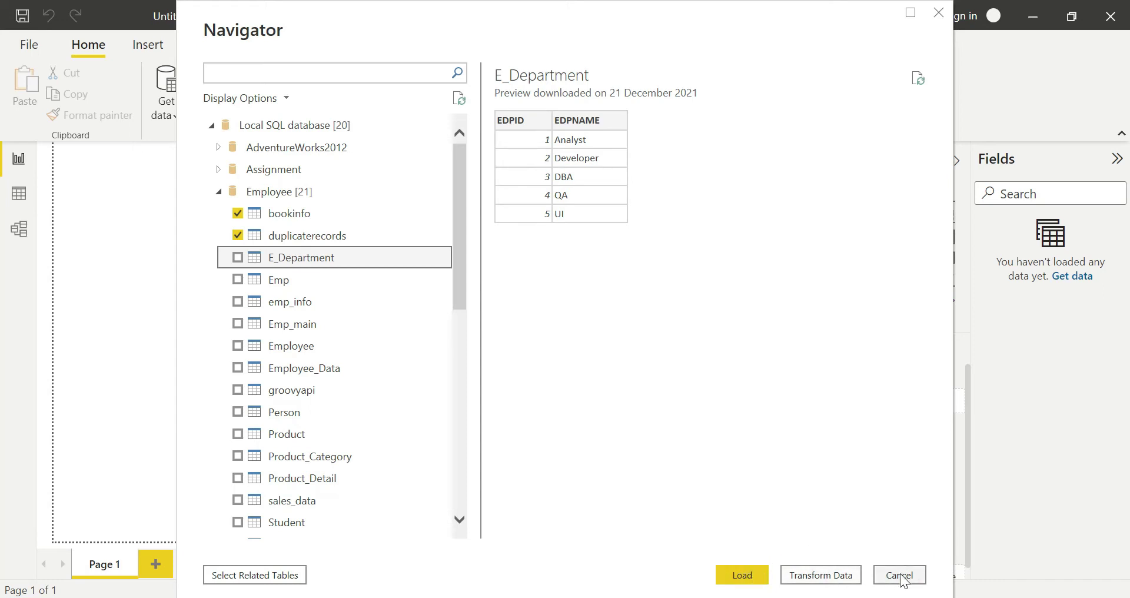
left_click(743, 576)
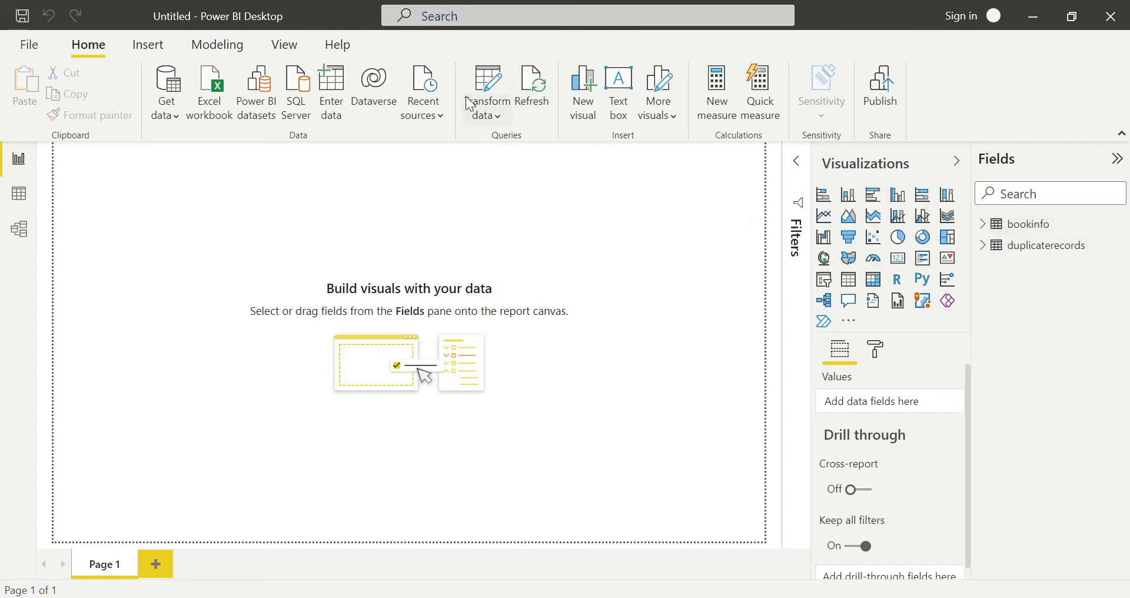
left_click(492, 121)
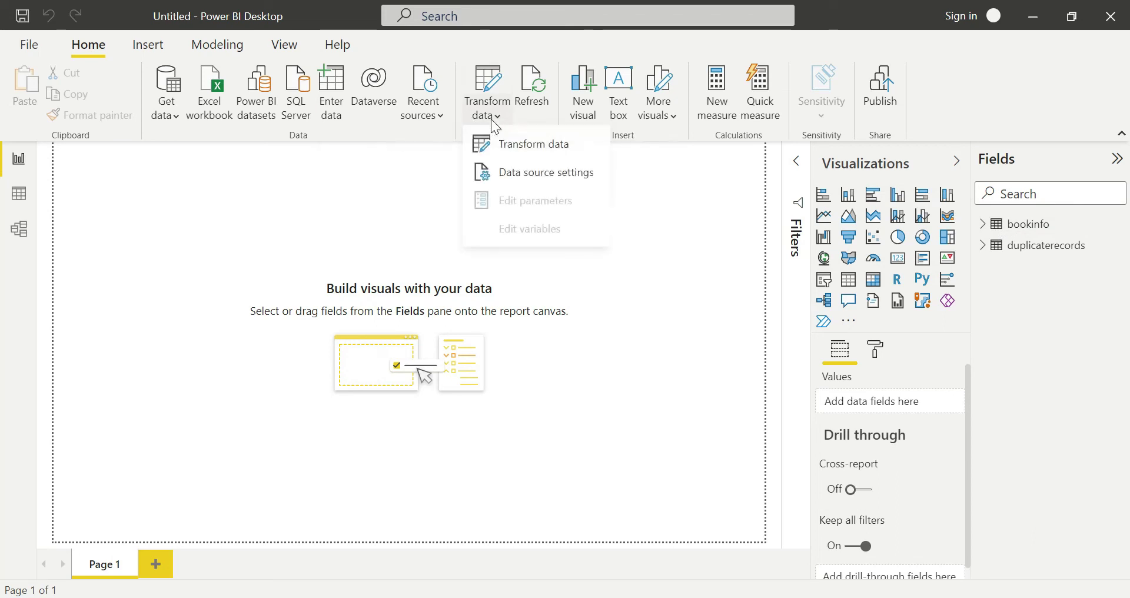
left_click(514, 166)
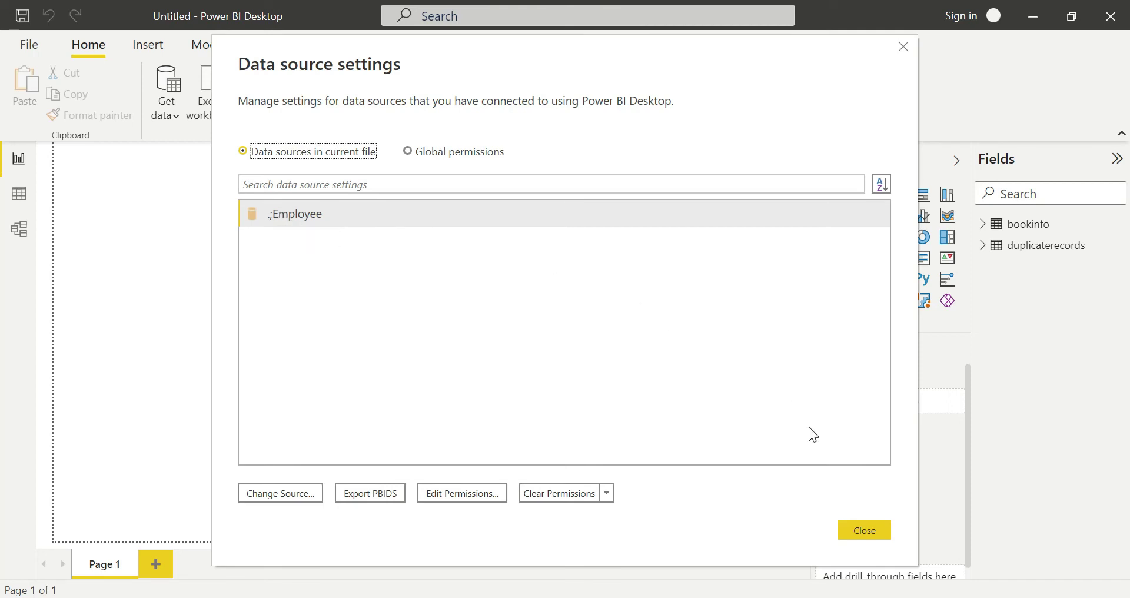
left_click(865, 530)
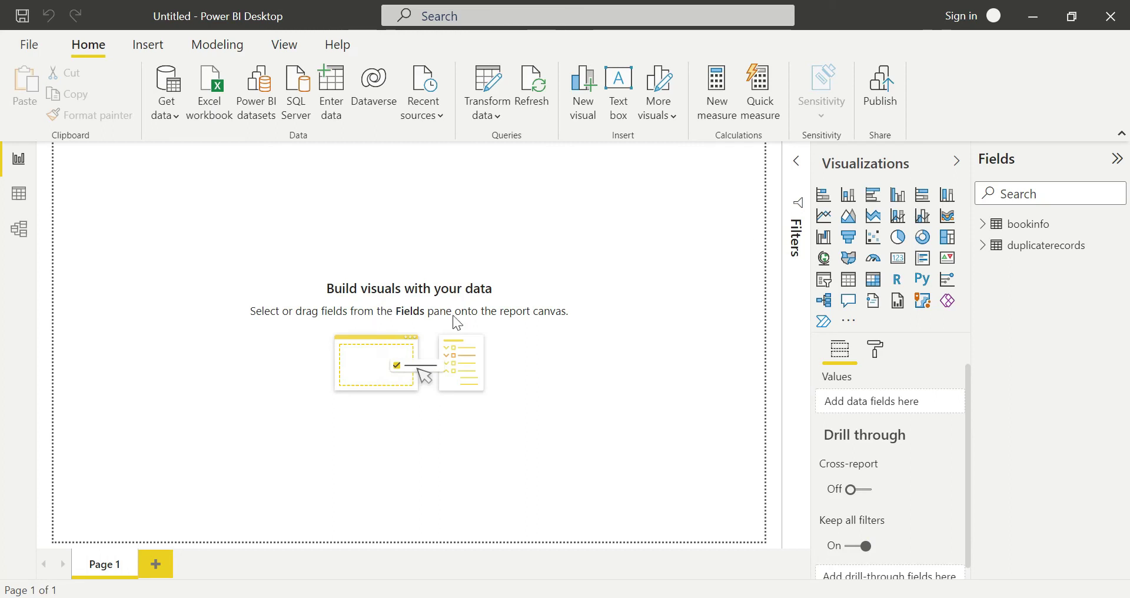
Step: Build a table visual from duplicaterecords with the sid, slocation and sname fields
left_click(988, 230)
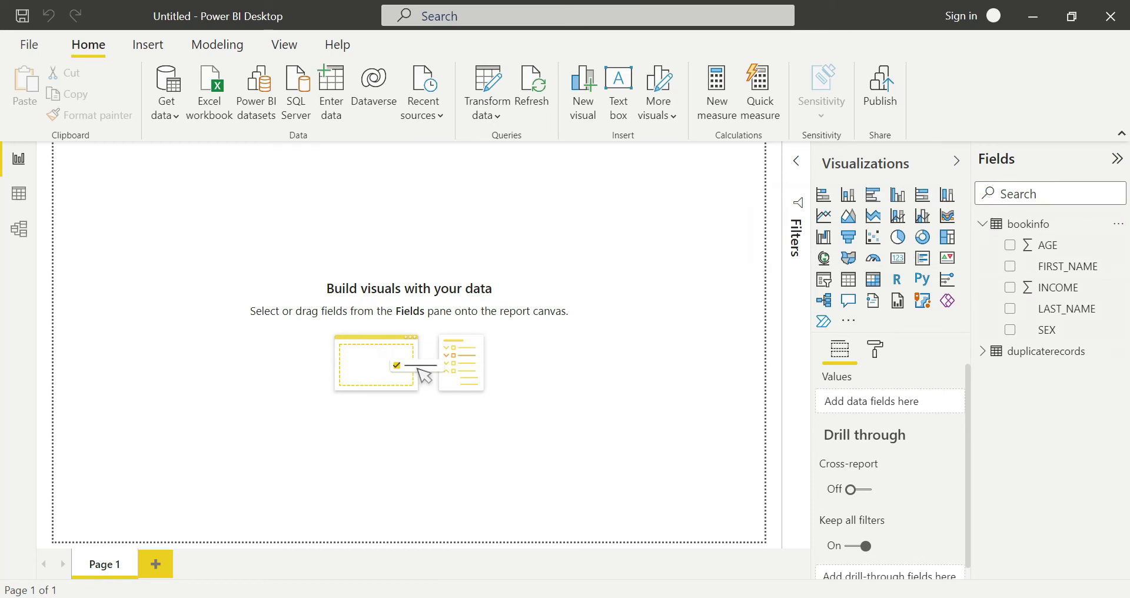
left_click(982, 224)
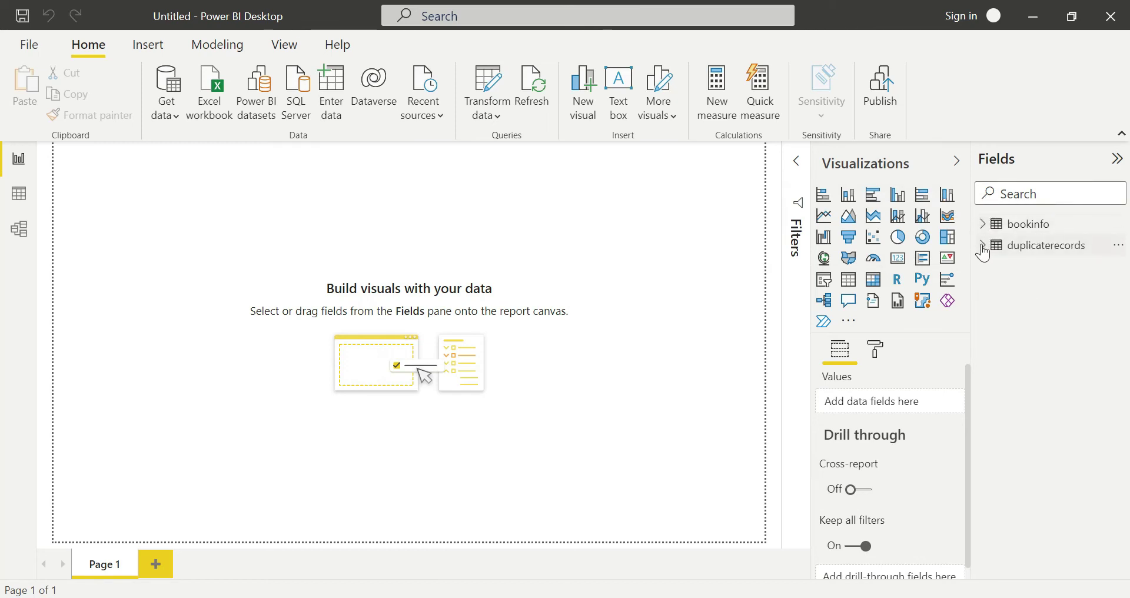
left_click(982, 246)
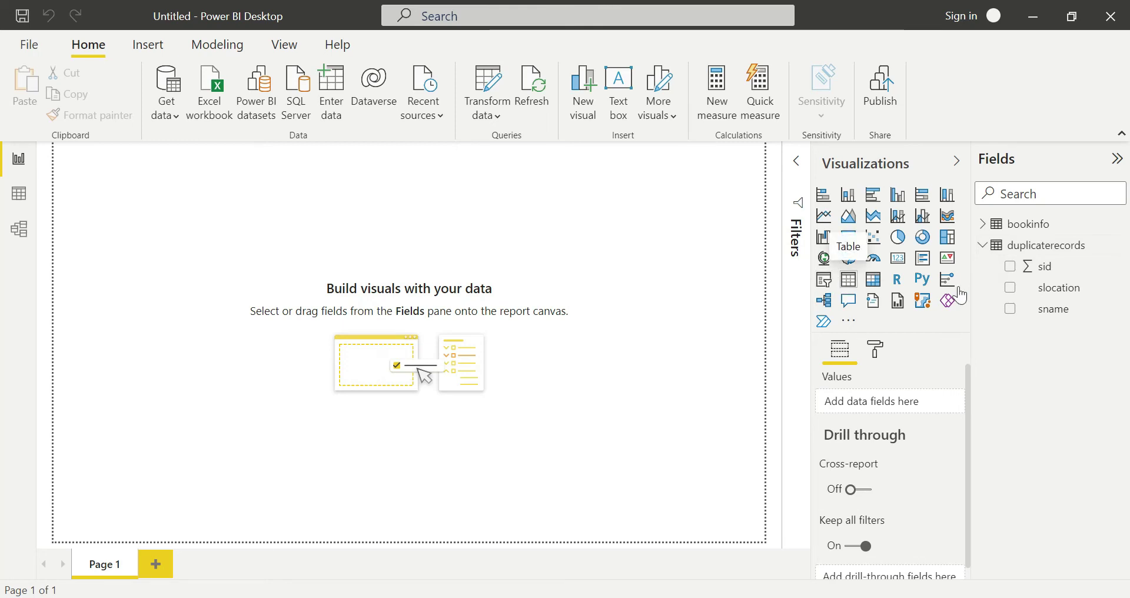
left_click(1010, 268)
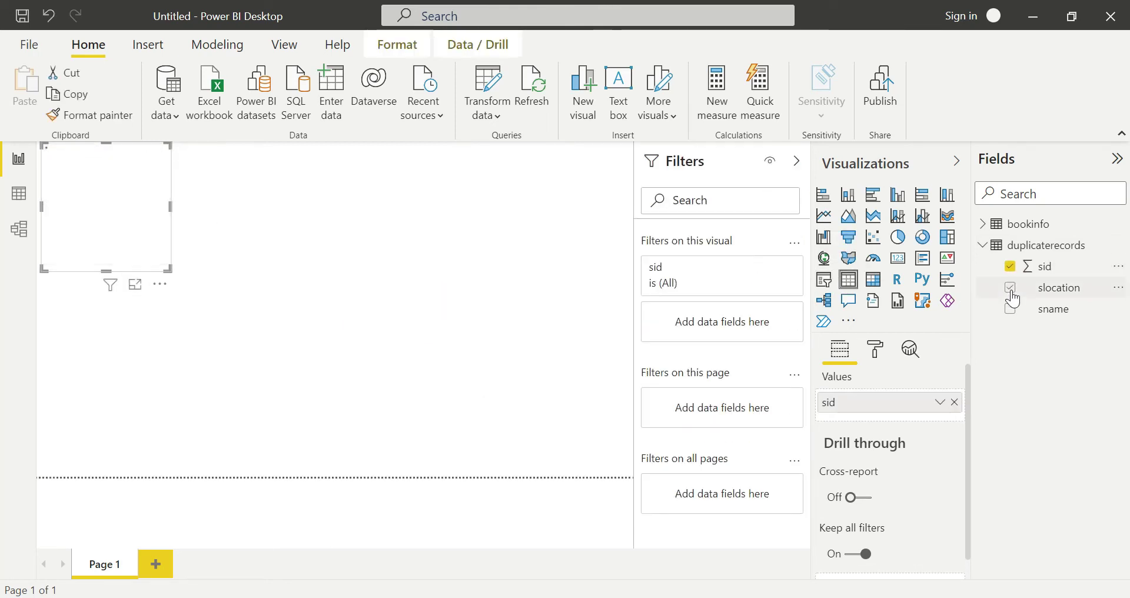
left_click(1010, 289)
left_click(1010, 310)
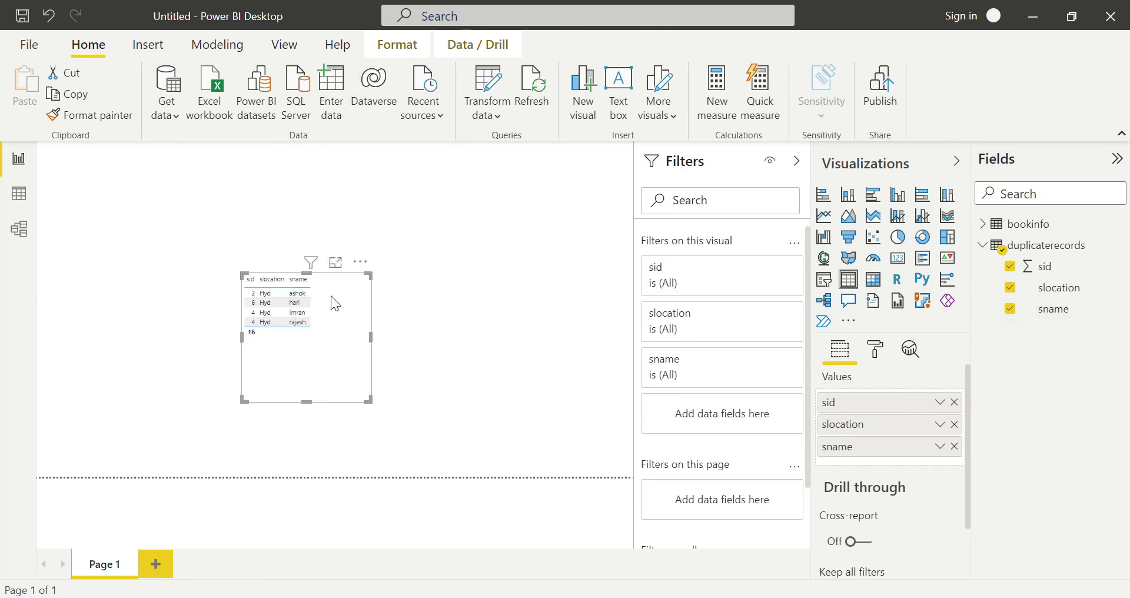
left_click(1046, 266)
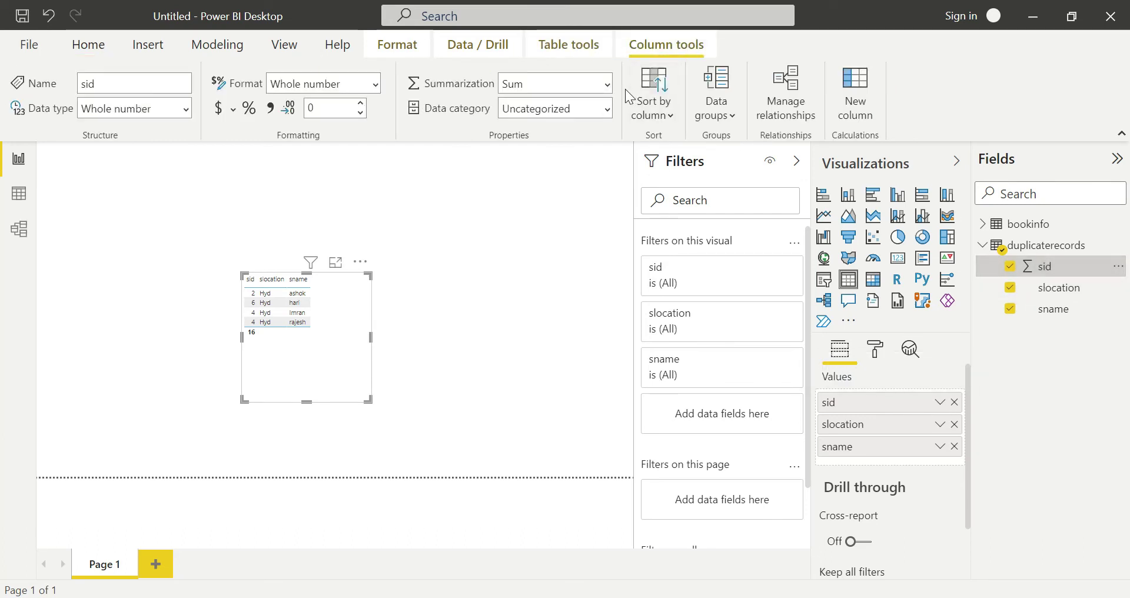
Step: Set the sid column's Column tools summarization to Don't summarize
left_click(607, 84)
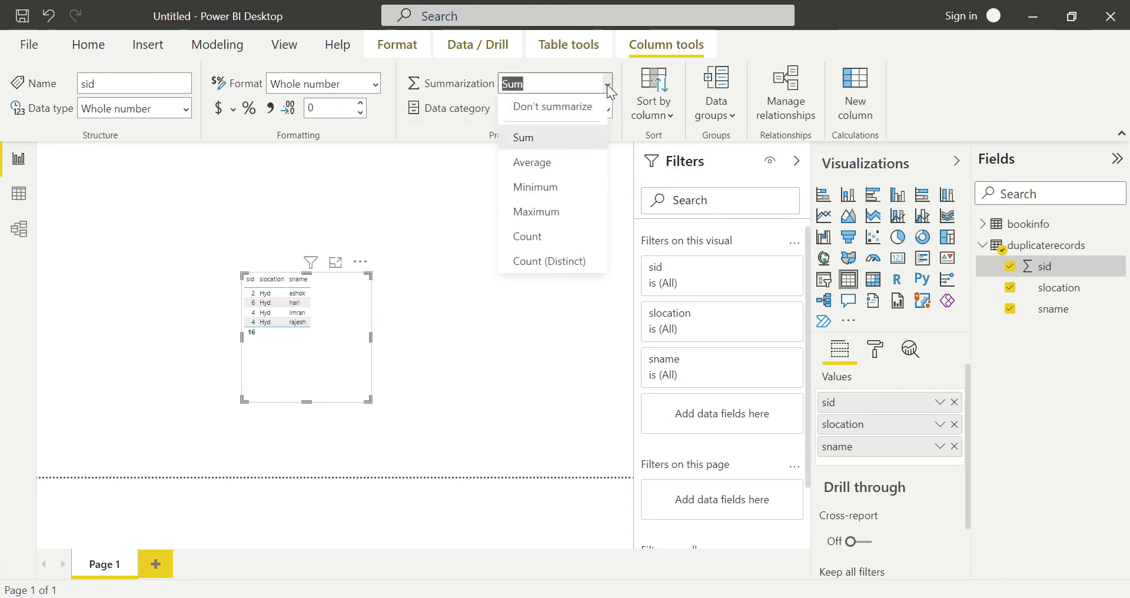
left_click(551, 106)
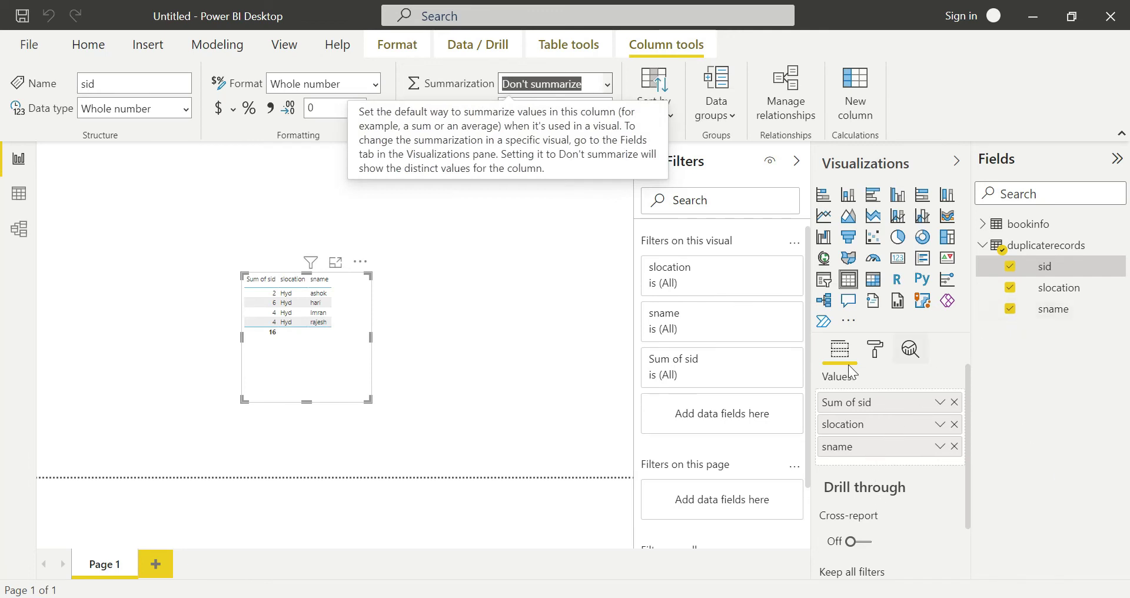
left_click(458, 218)
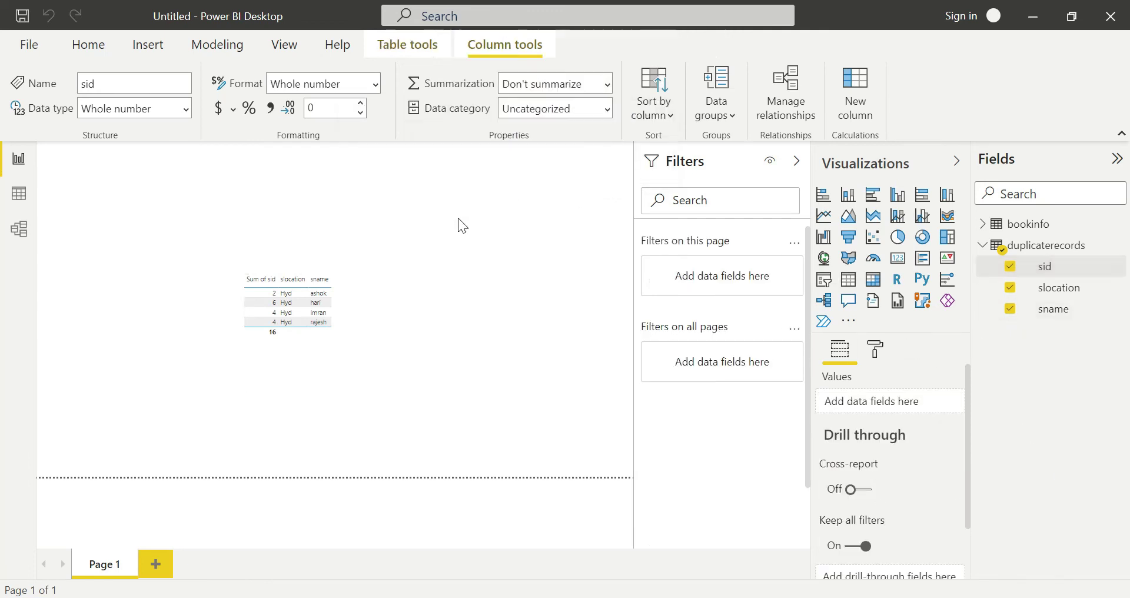
Step: Switch the table's Sum of sid field to Don't summarize, listing sid values 1–4
left_click(1052, 273)
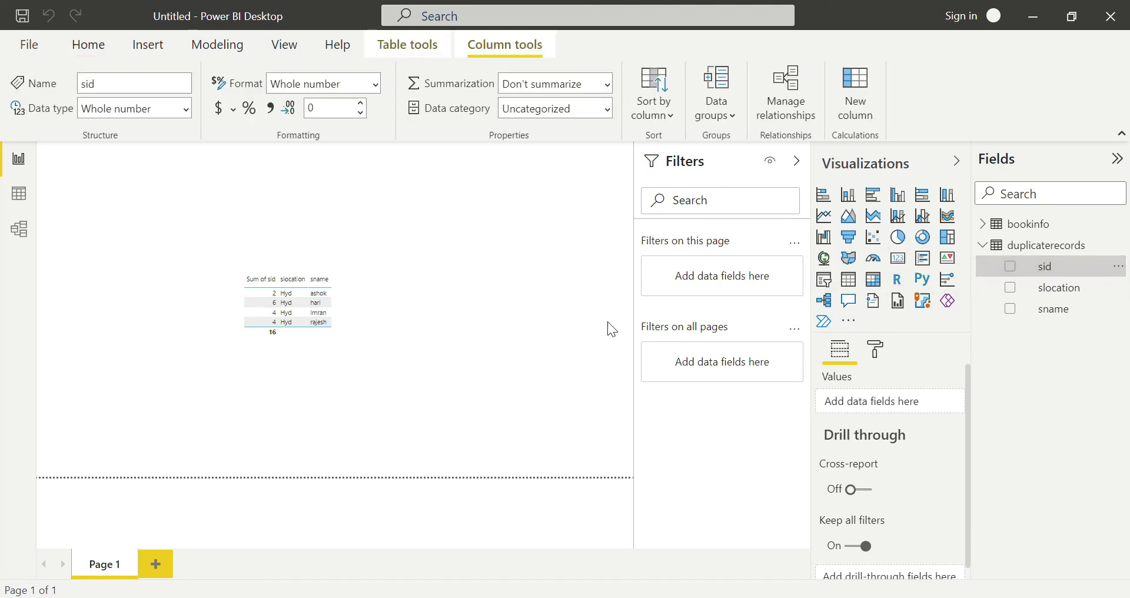
left_click(313, 351)
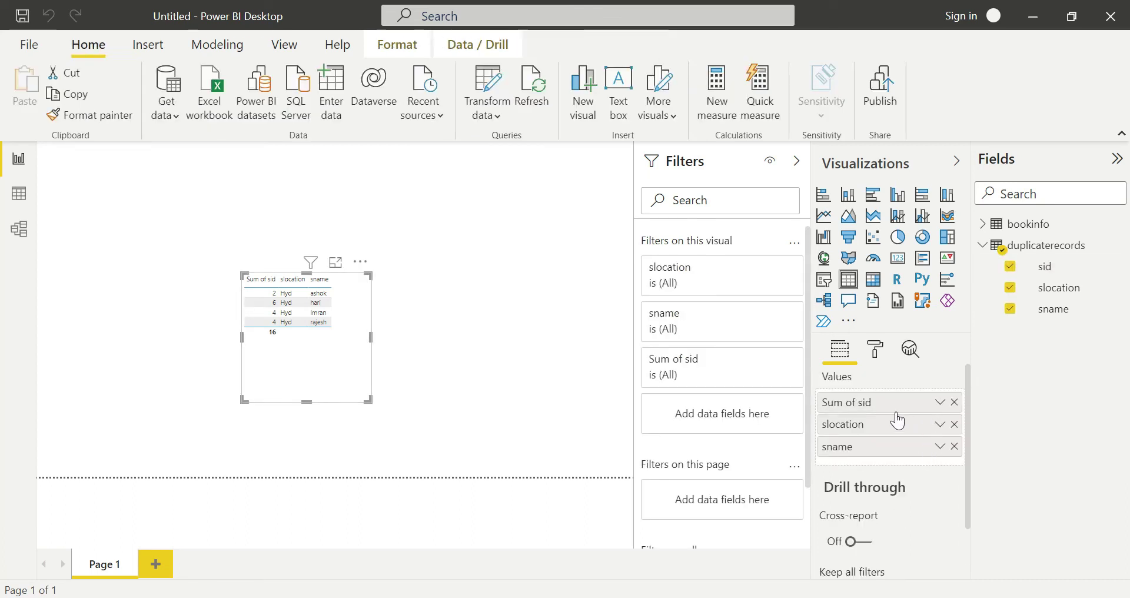
left_click(940, 402)
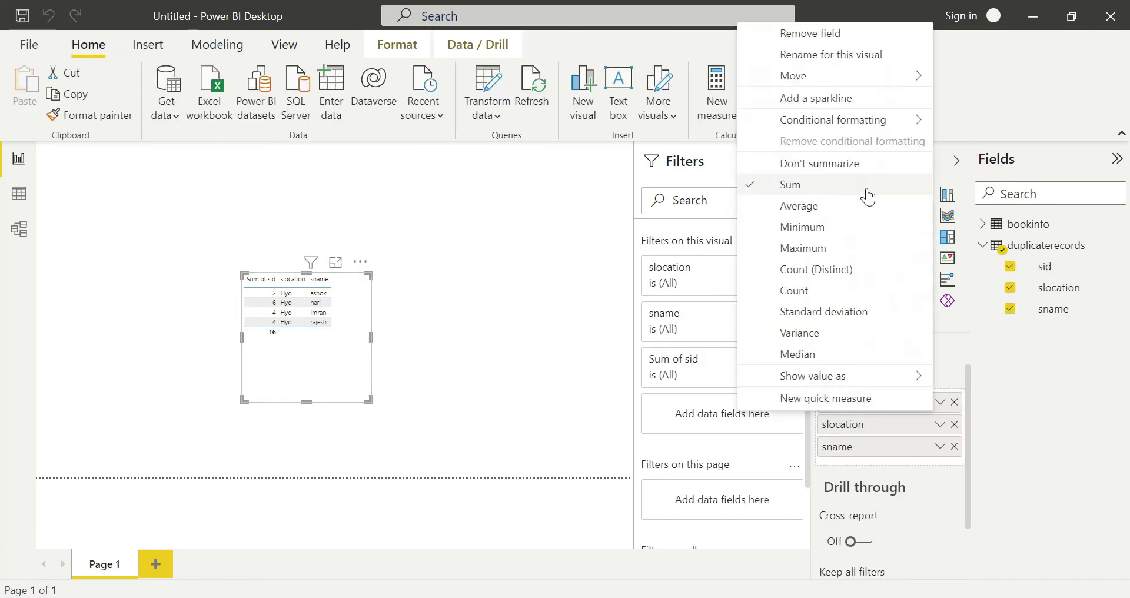
left_click(825, 165)
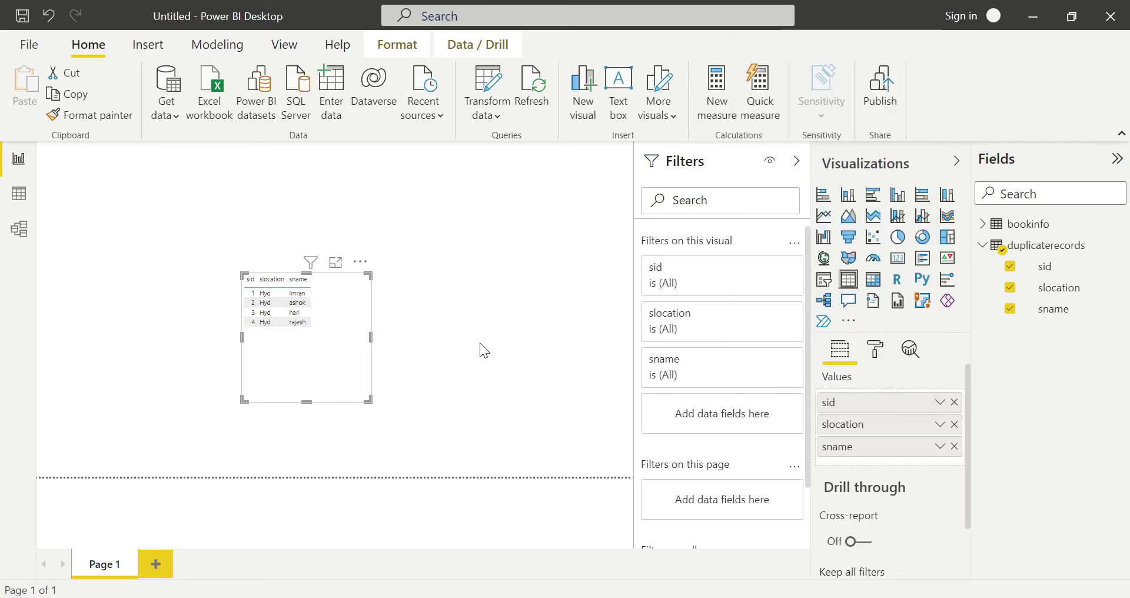